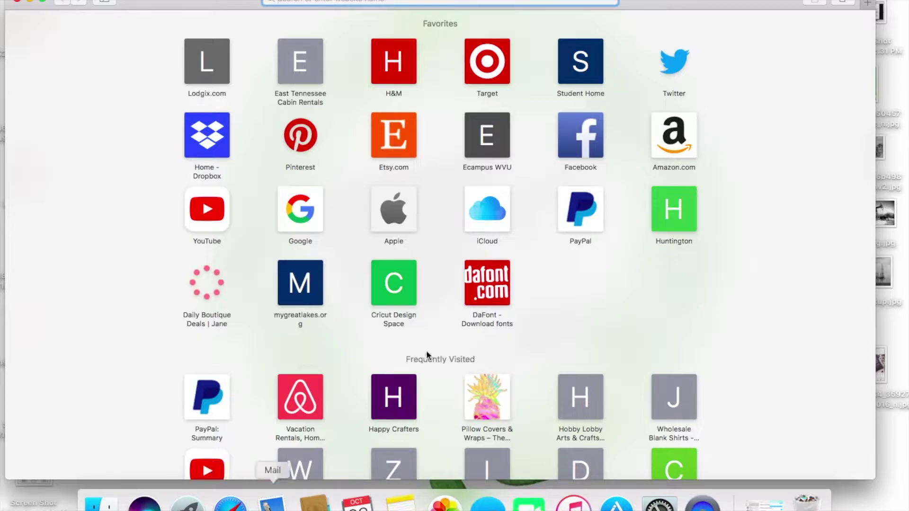
Open the DaFont website from Safari's start-page favorites
click(502, 298)
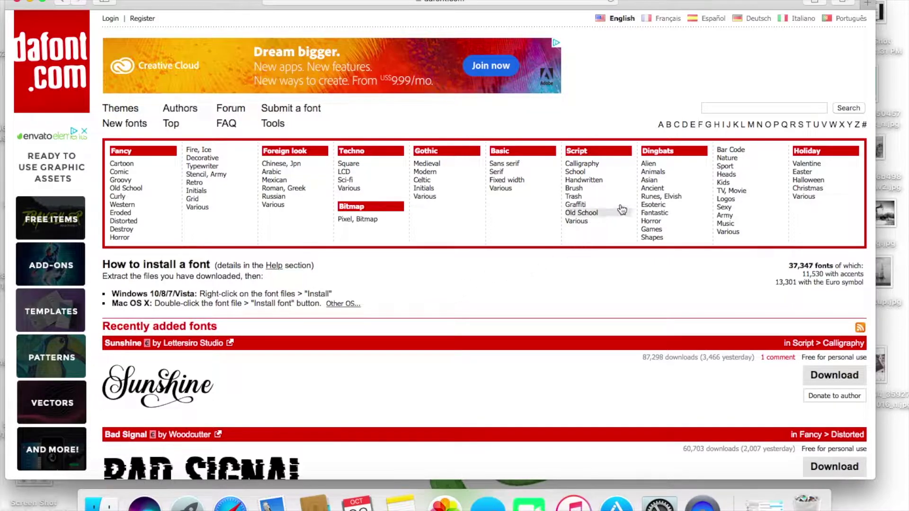
Show DaFont's Script > Handwritten category and browse its fonts
click(575, 181)
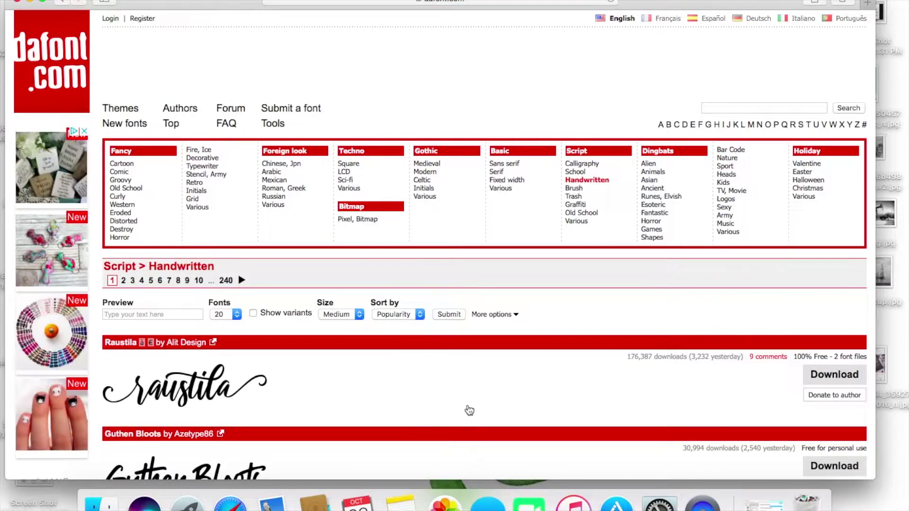
scroll(473, 390, down, 1)
scroll(469, 397, down, 4)
scroll(464, 405, down, 2)
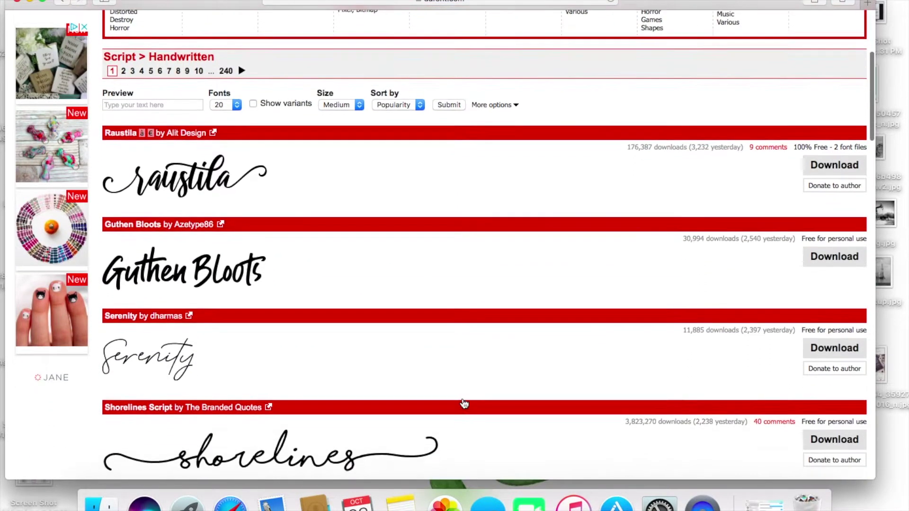
scroll(462, 399, up, 1)
scroll(462, 398, up, 2)
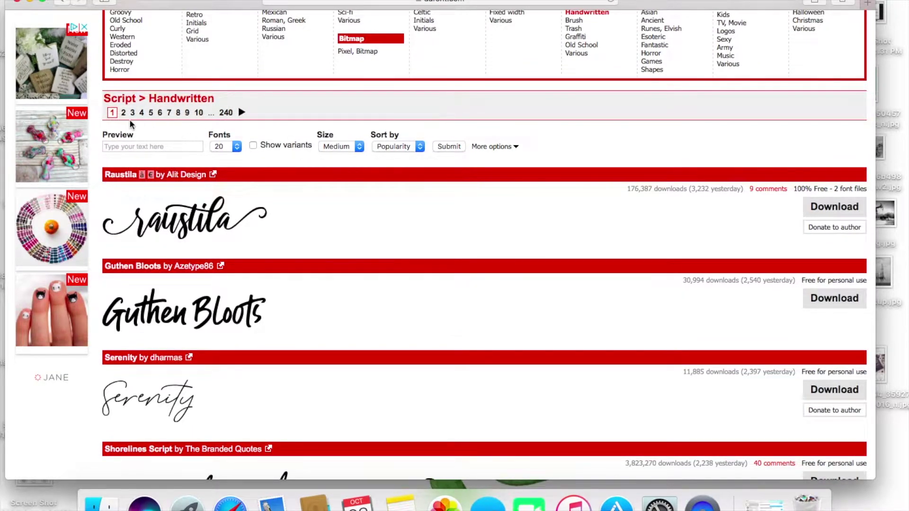
Preview all the handwritten fonts with the custom text 'Hi Youtube'
click(128, 148)
text(H)
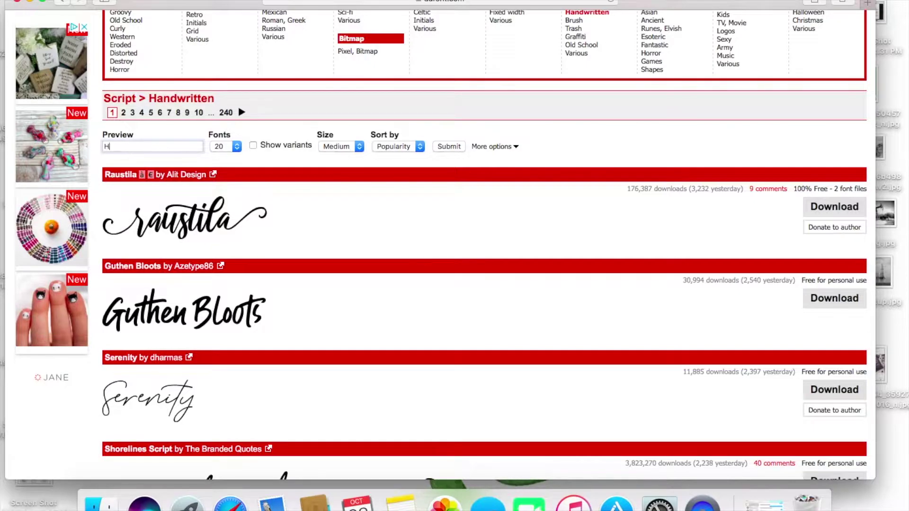
text(i Youtube)
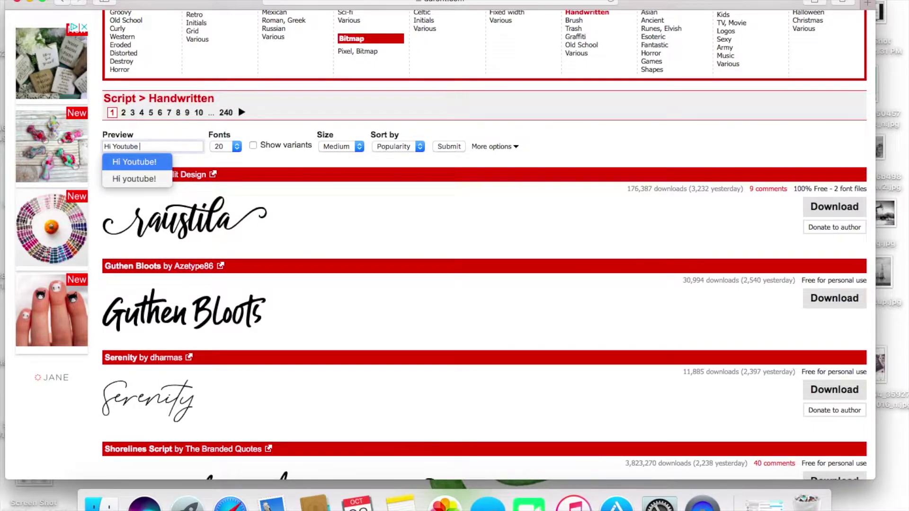
key(Escape)
key(Return)
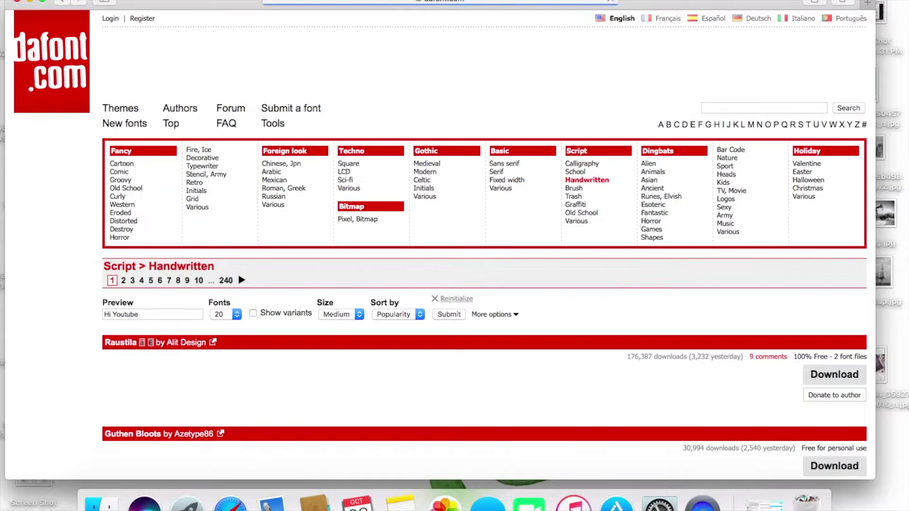
scroll(455, 285, down, 5)
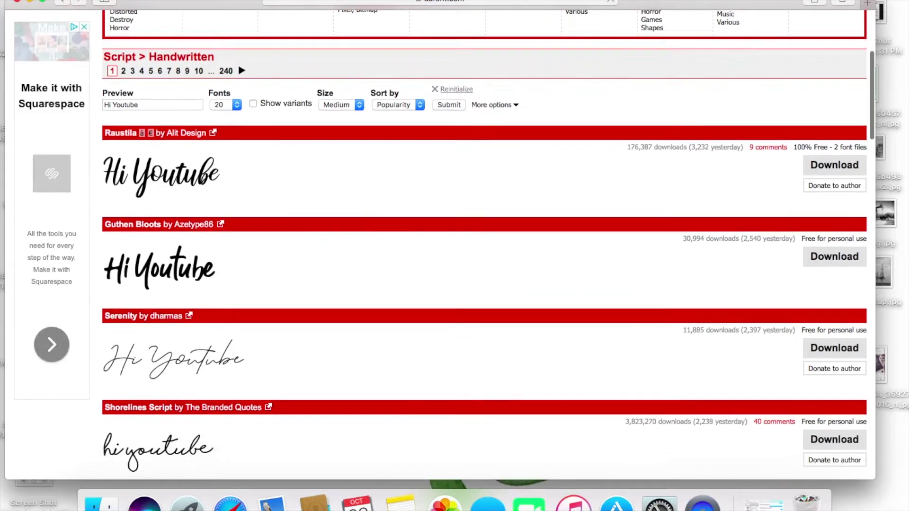
scroll(455, 284, down, 2)
scroll(455, 285, down, 2)
scroll(455, 285, down, 3)
scroll(455, 285, down, 3)
scroll(455, 284, down, 1)
scroll(455, 285, down, 3)
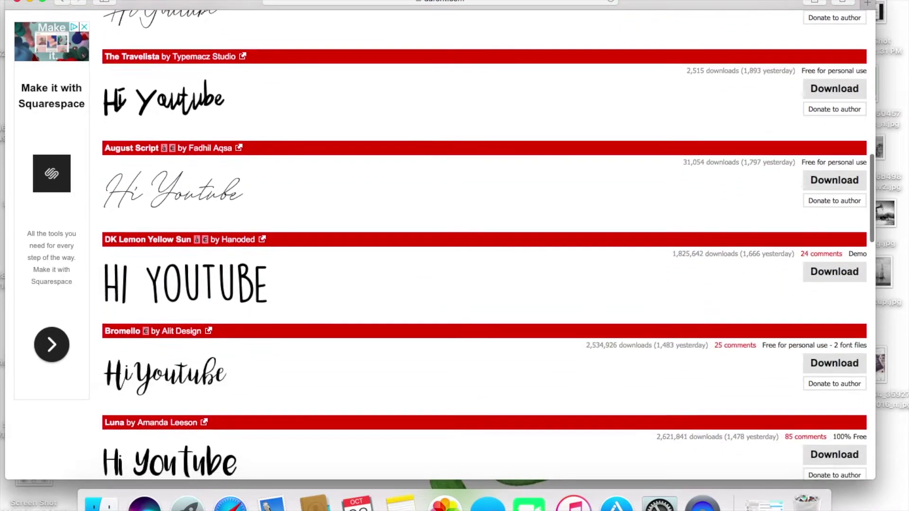
scroll(455, 285, down, 1)
scroll(104, 128, down, 1)
scroll(105, 128, down, 1)
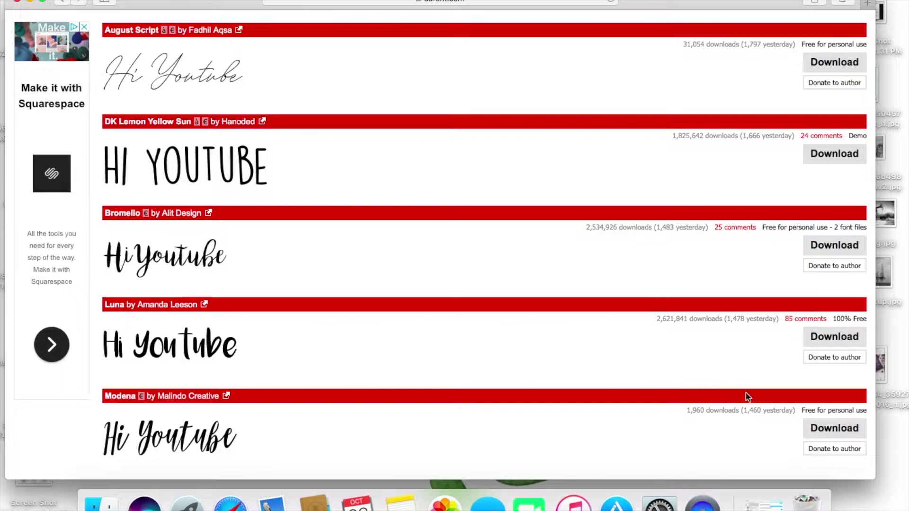
Download the Luna font and open Luna.ttf from Downloads in a font preview
click(850, 340)
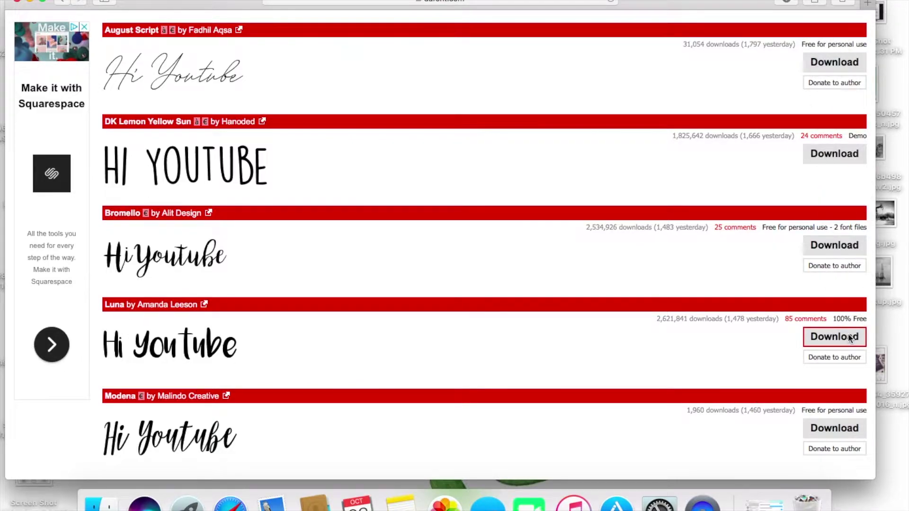
click(786, 4)
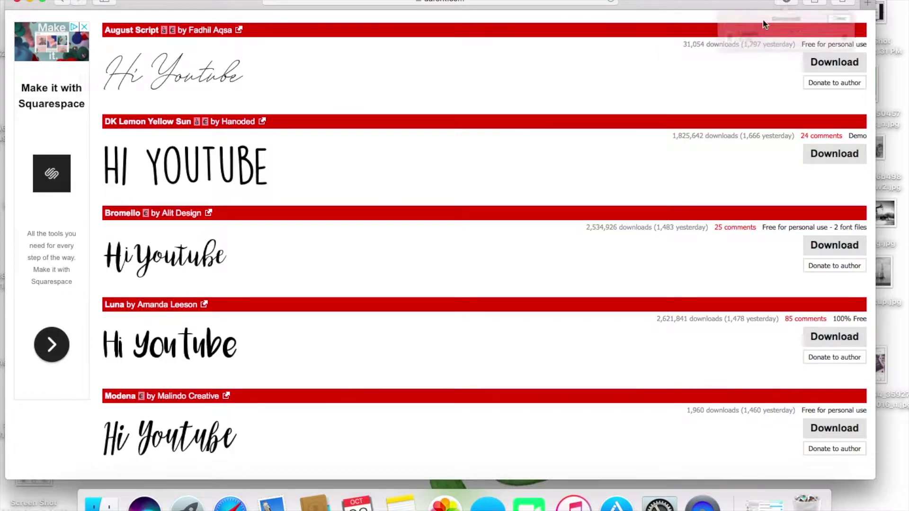
double_click(745, 46)
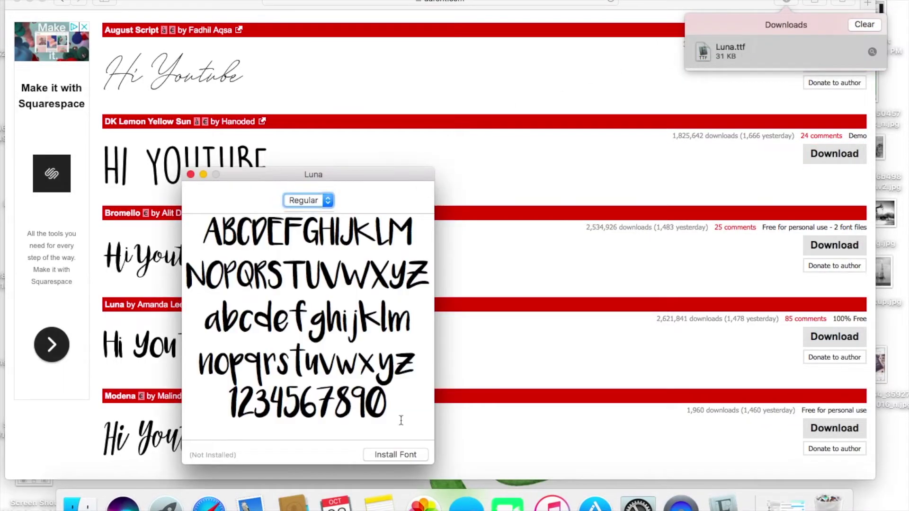
Install Luna from the preview window, then close Font Book
click(407, 454)
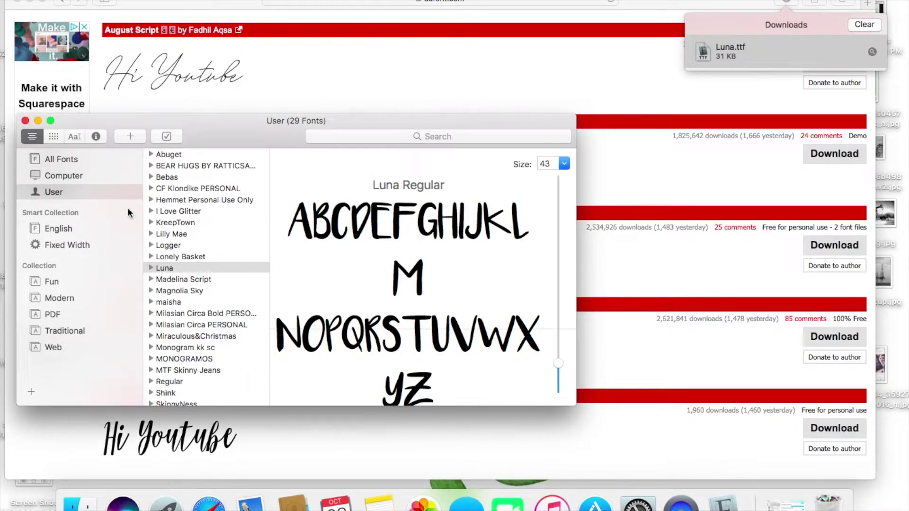
click(24, 120)
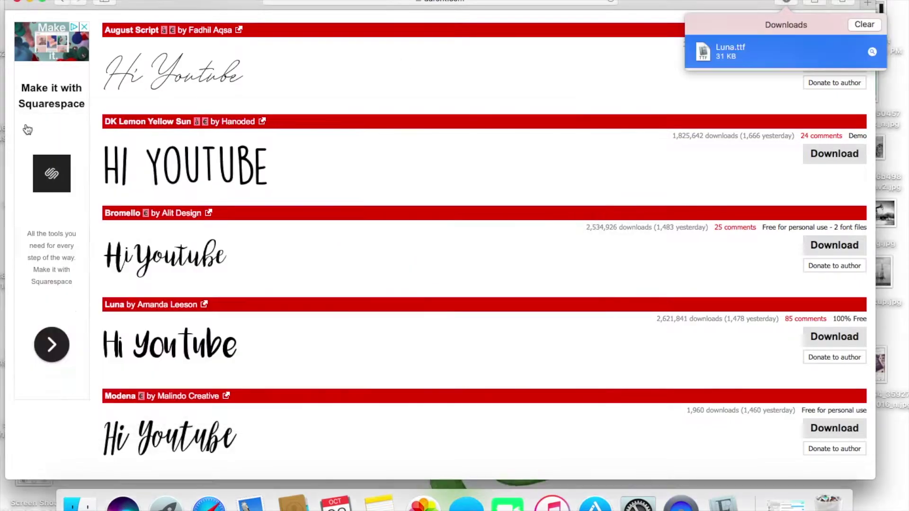
click(686, 1)
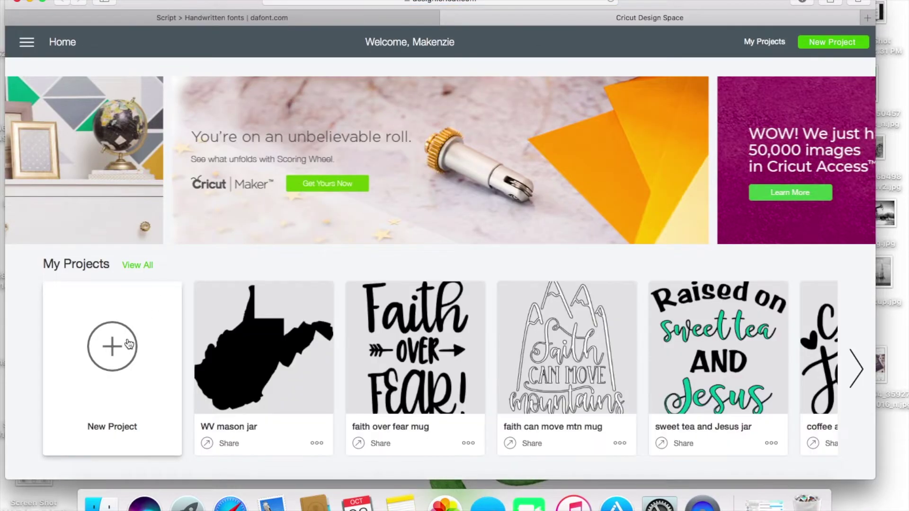
Start a new blank project and add a text box using the Luna font
click(129, 344)
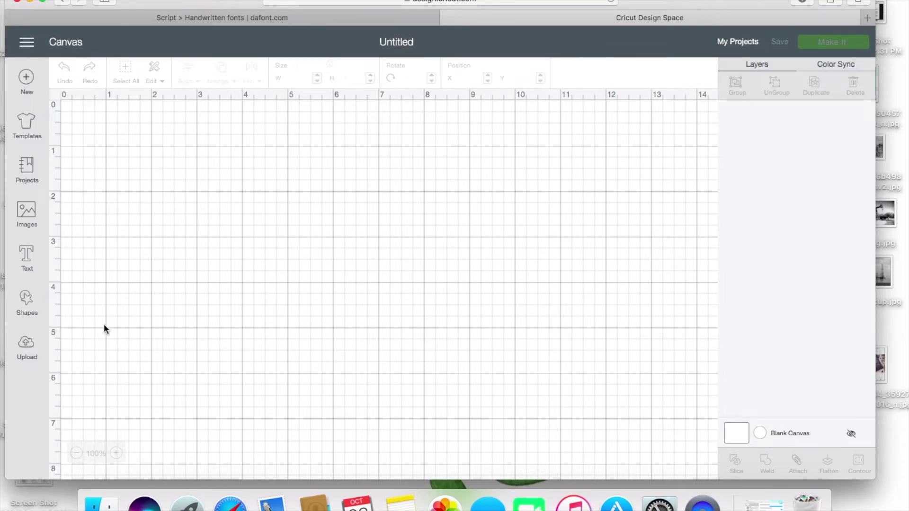
click(26, 258)
click(107, 111)
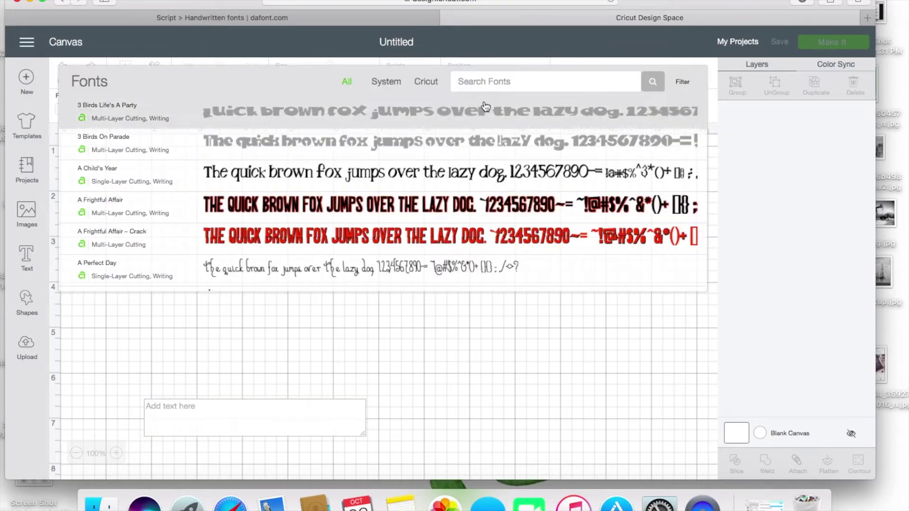
text(luna)
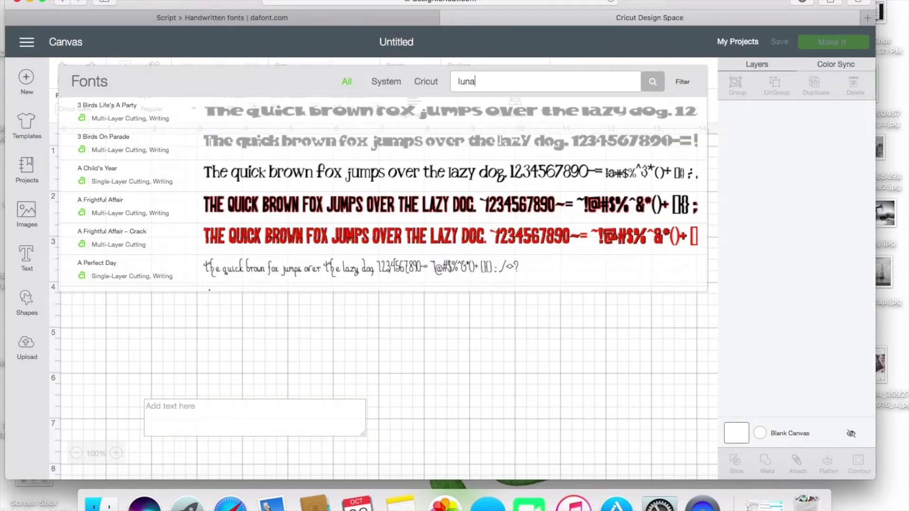
click(450, 107)
click(236, 413)
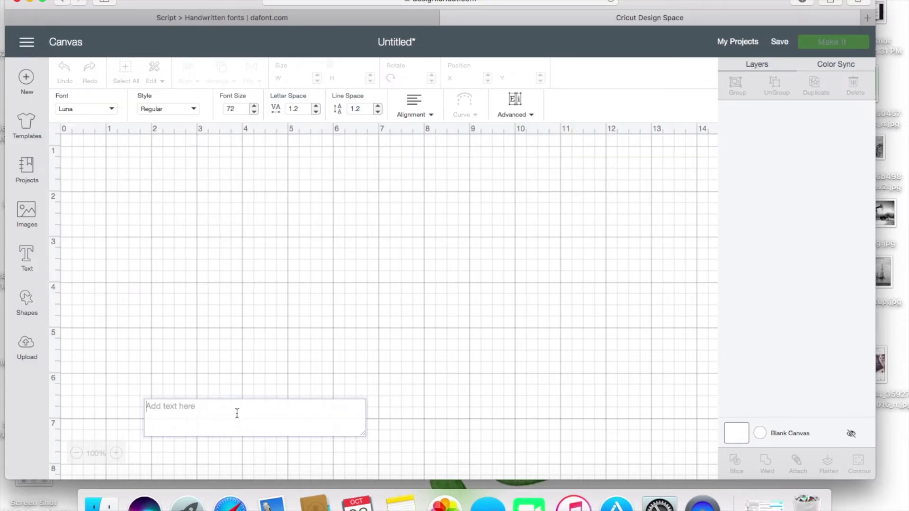
text(Thanks)
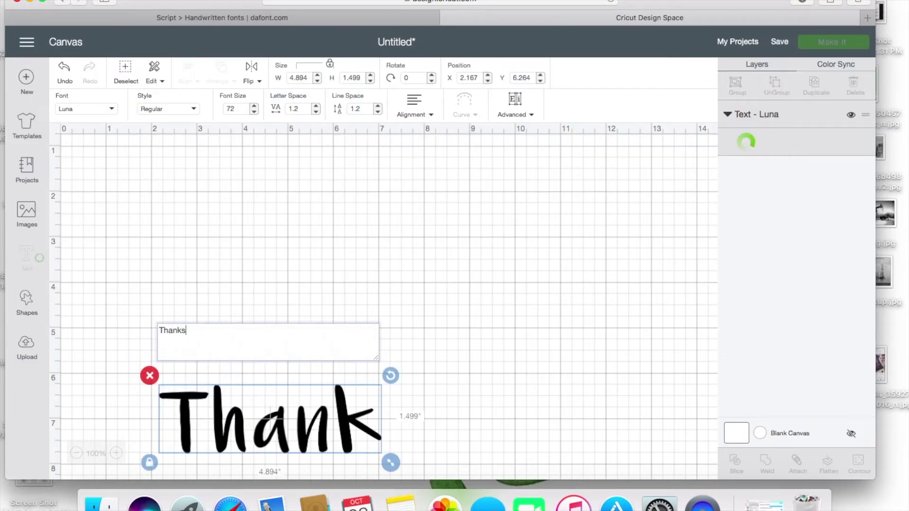
text( for watching)
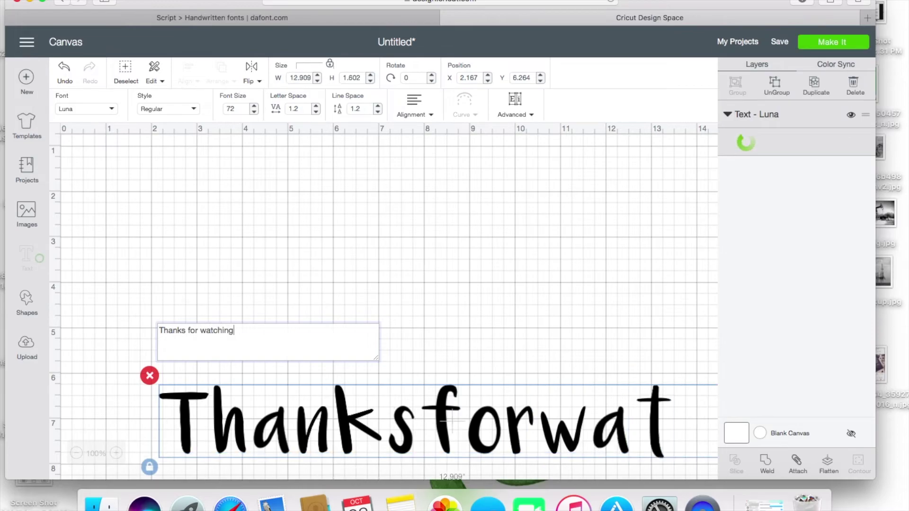
text(!)
Move the 'Thanks for watching!' text up-left, deselect it, and zoom out to 75%
mouse_move(497, 447)
mouse_down()
mouse_move(447, 365)
mouse_move(442, 323)
mouse_move(316, 282)
mouse_up()
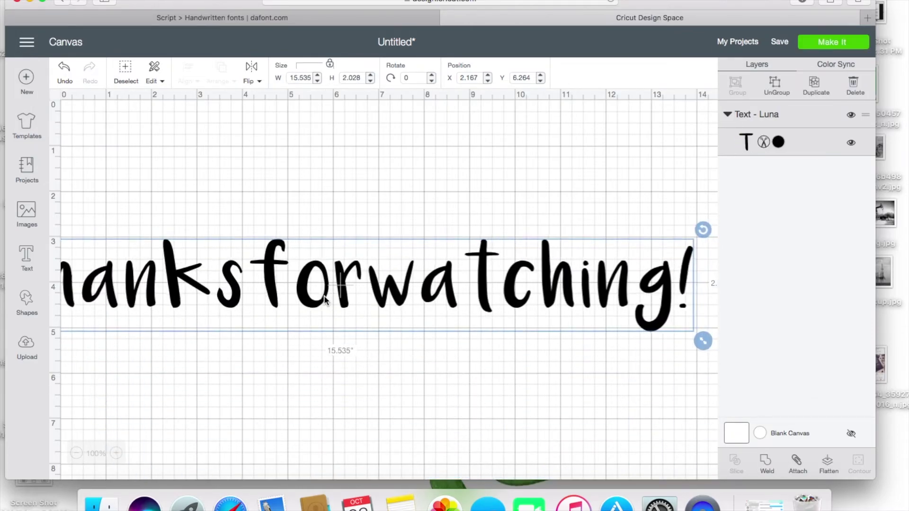
click(701, 330)
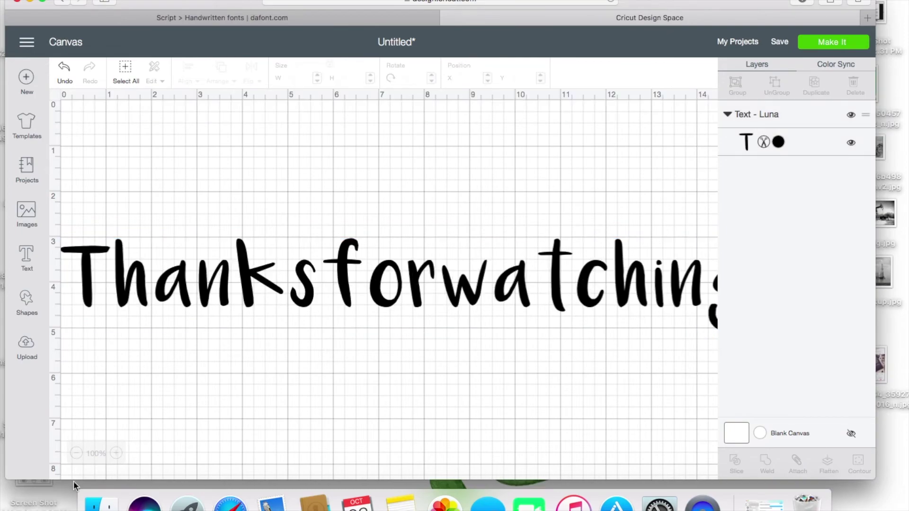
click(76, 453)
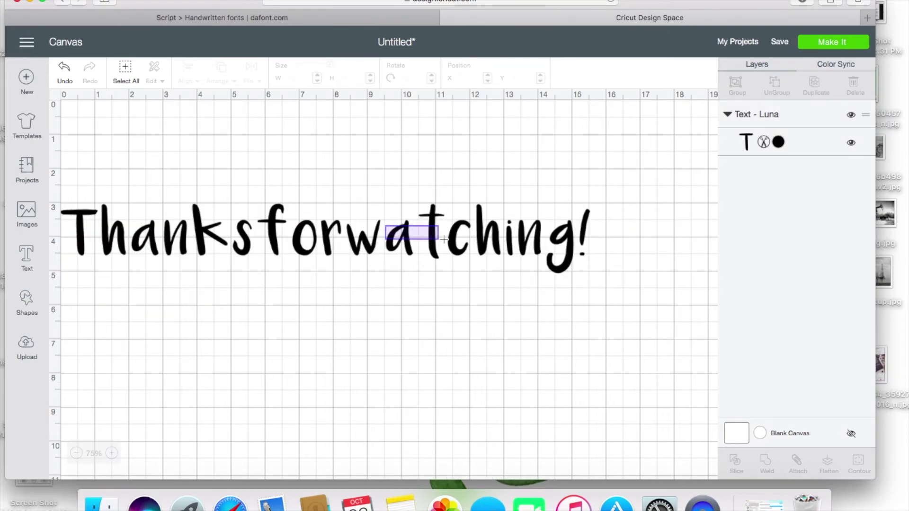